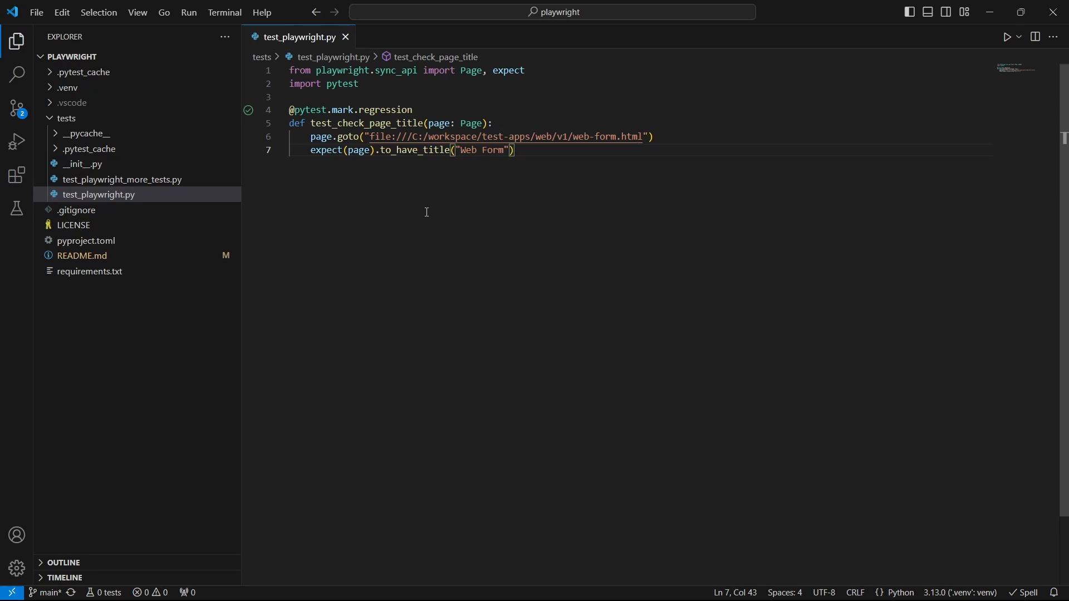
- View the details of the Python, Playwright Test for VSCode and Test Explorer UI extensions
left_click(12, 176)
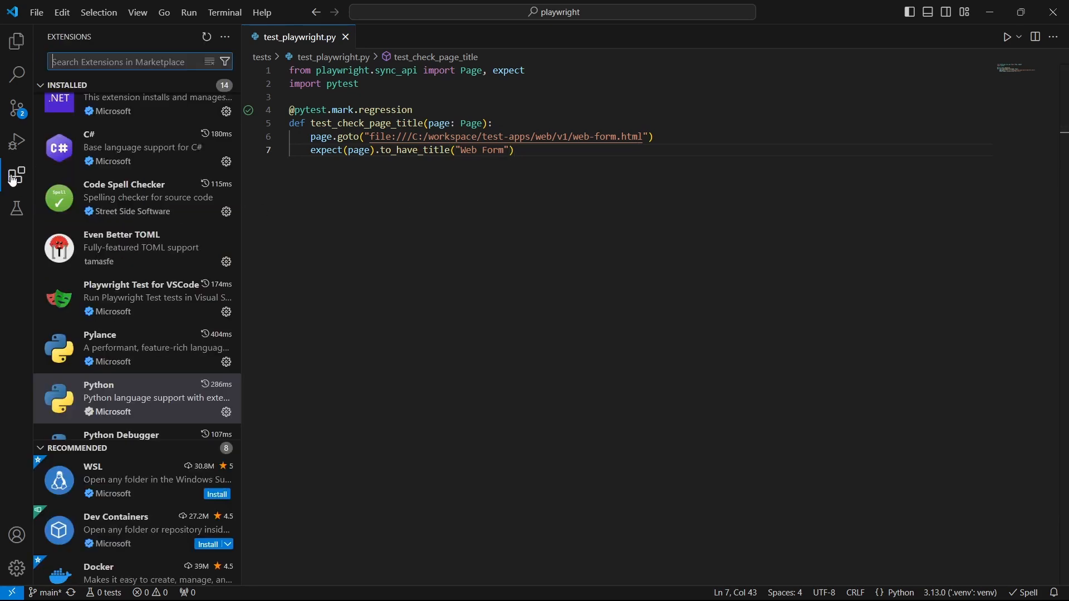
left_click(151, 411)
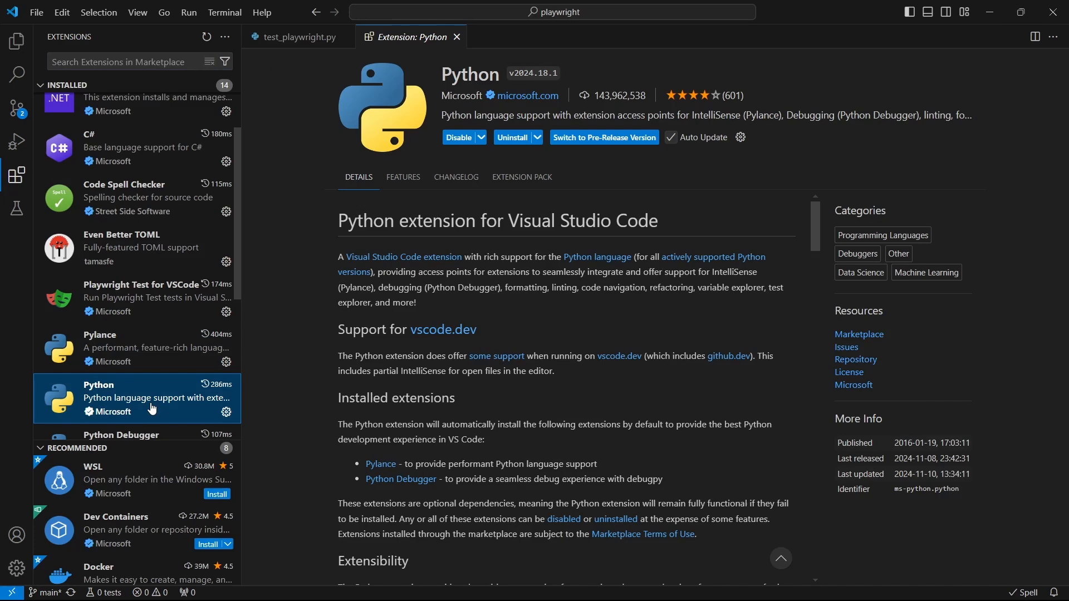
left_click(157, 308)
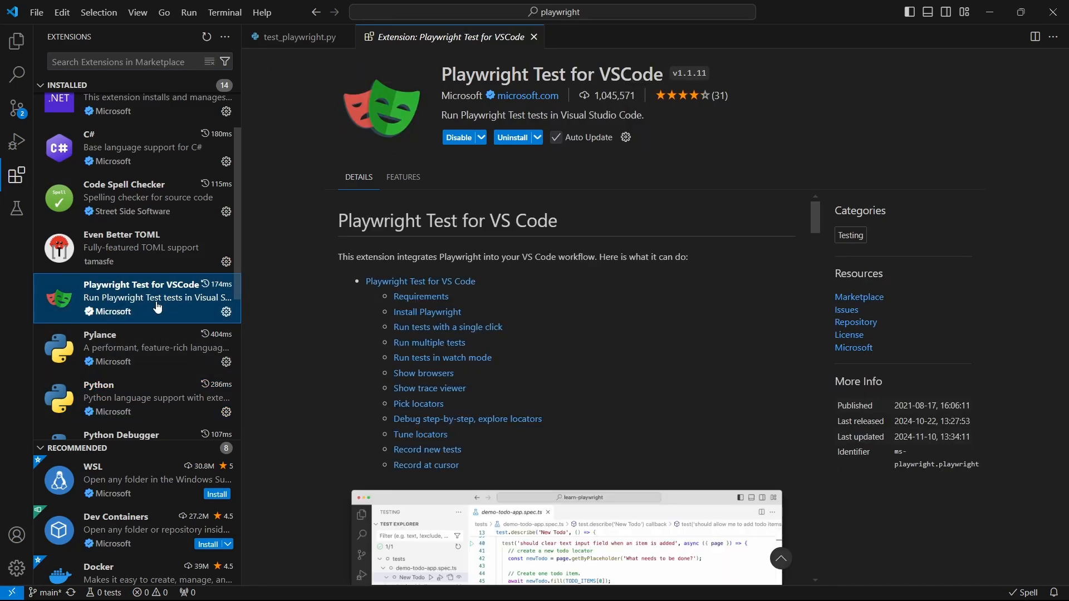
scroll(157, 307, "down", 3)
scroll(157, 307, "down", 3)
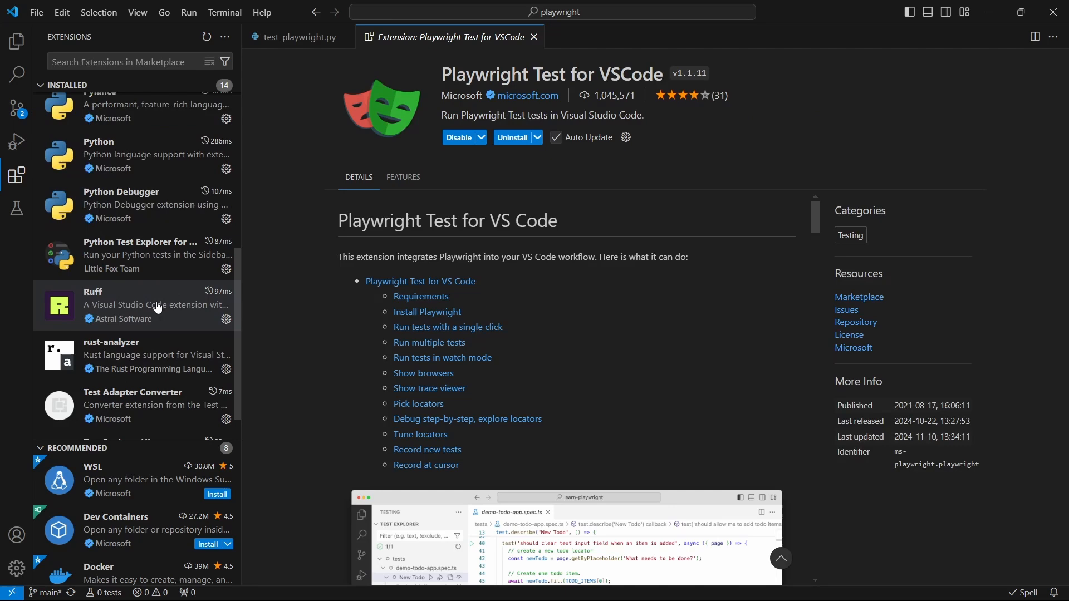
left_click(136, 416)
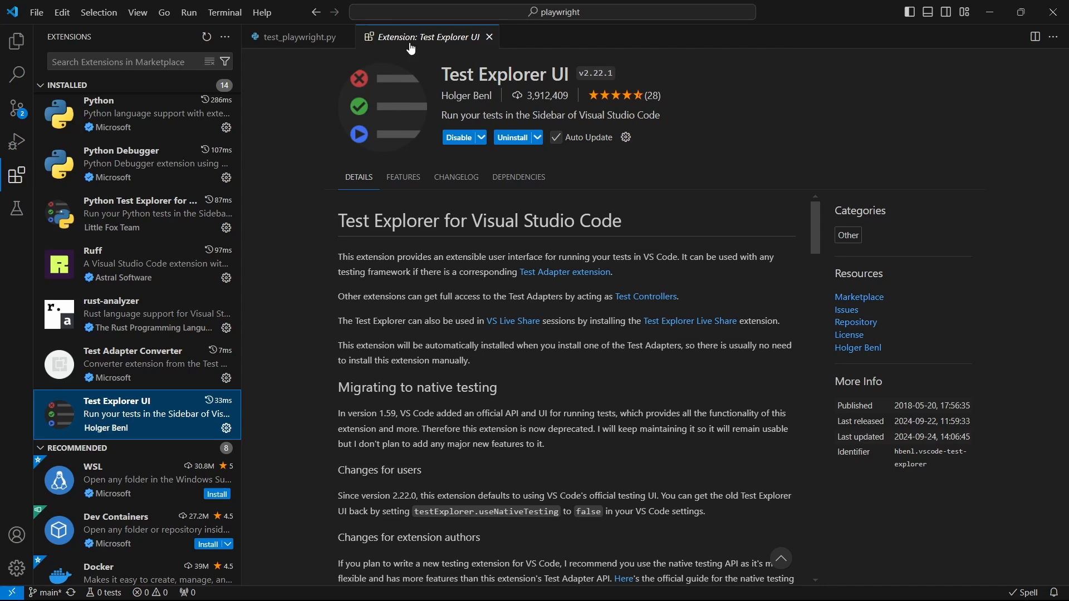
- Configure Python tests with pytest on the tests folder so the Playwright tests are discovered
left_click(17, 209)
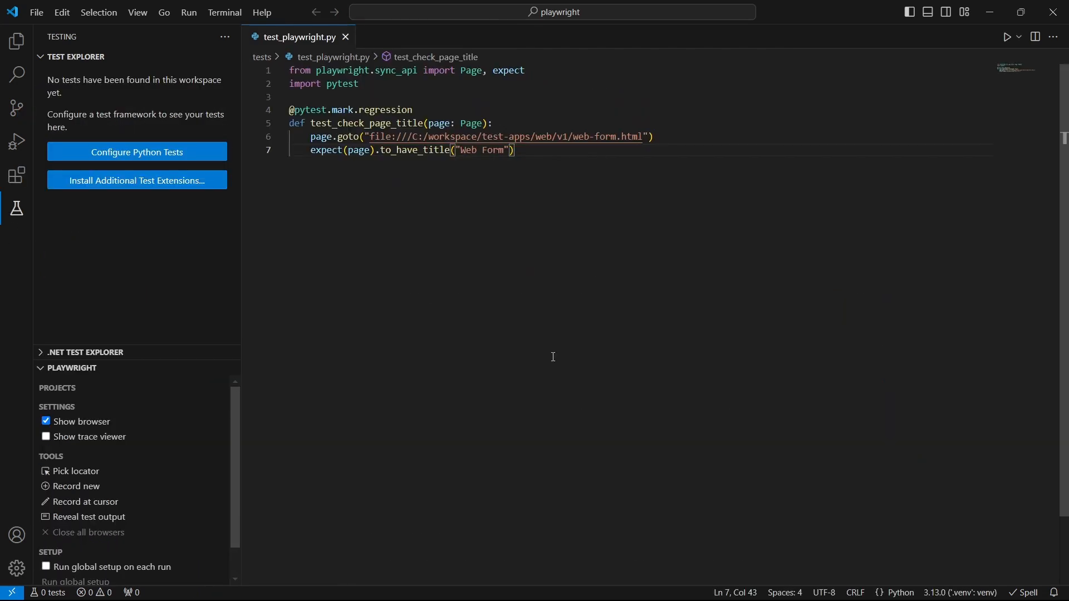
mouse_move(136, 117)
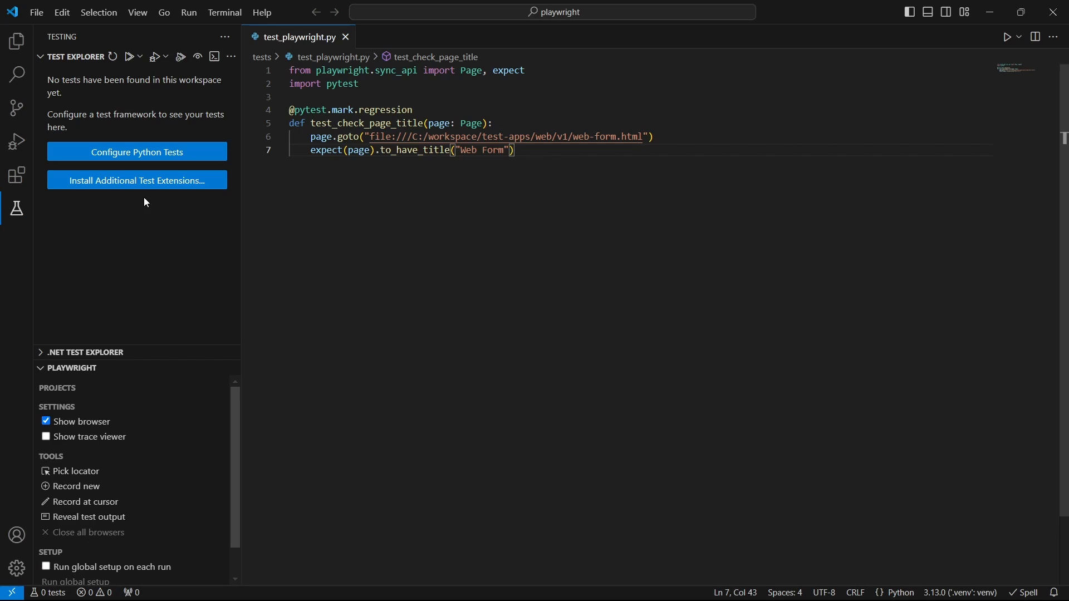
left_click(133, 153)
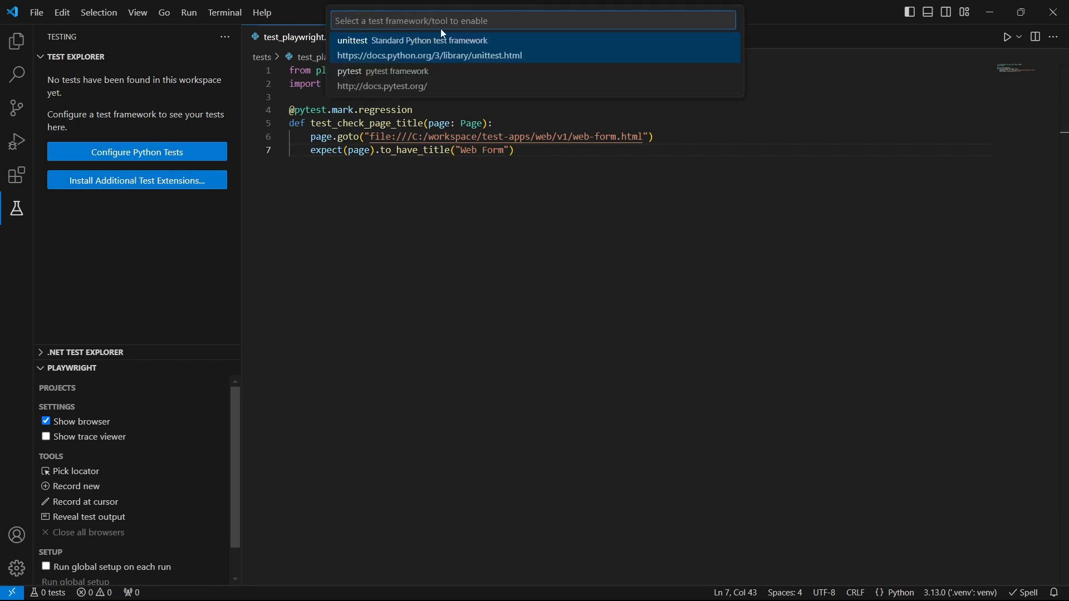
left_click(391, 79)
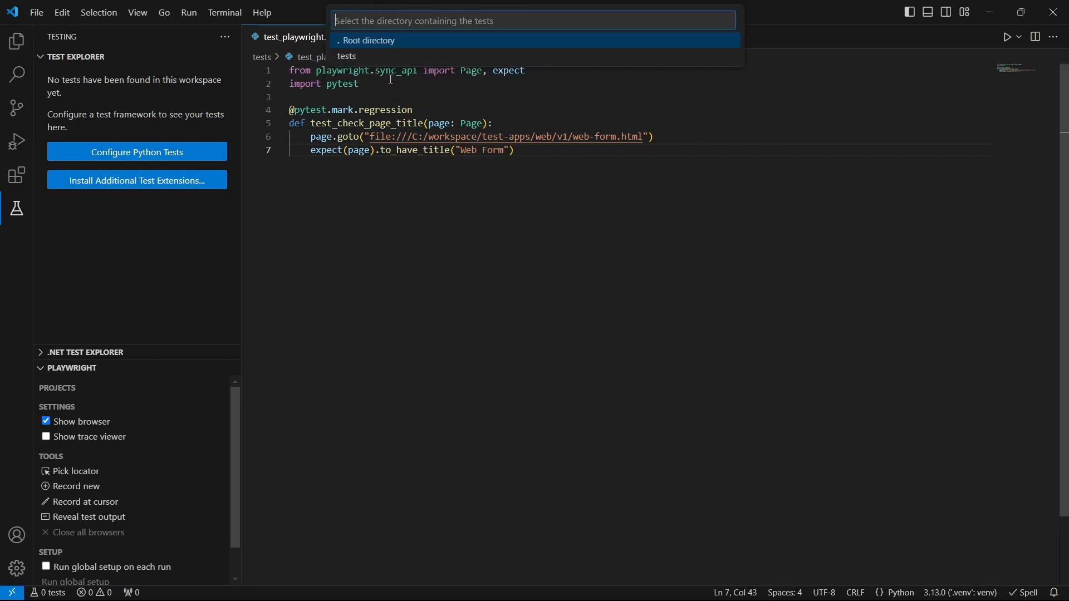
left_click(371, 57)
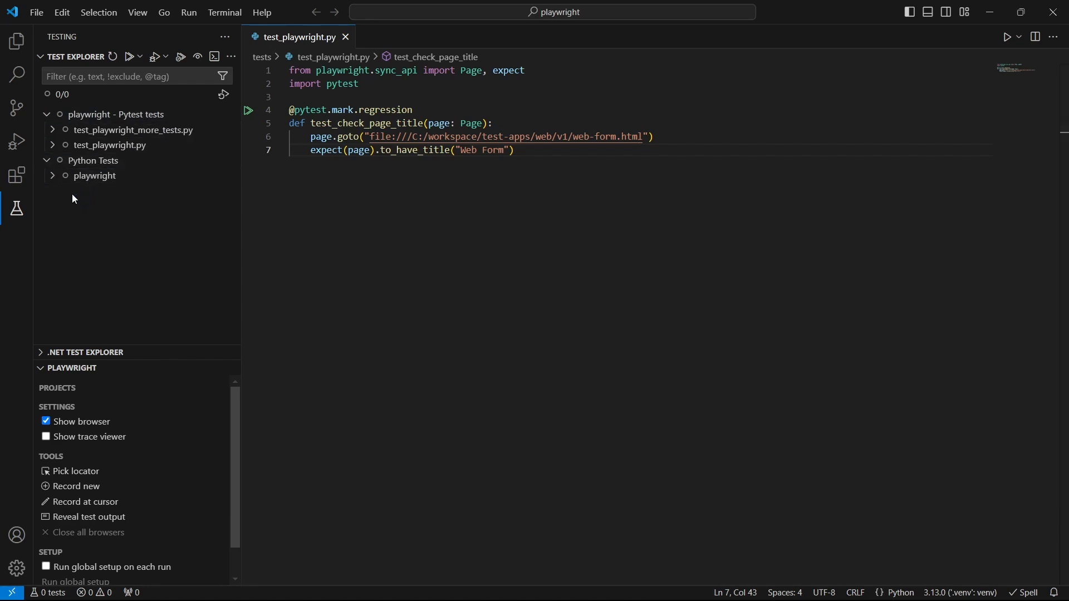
- Expand test_check_page_title to its chromium run and add a breakpoint on line 6
left_click(53, 146)
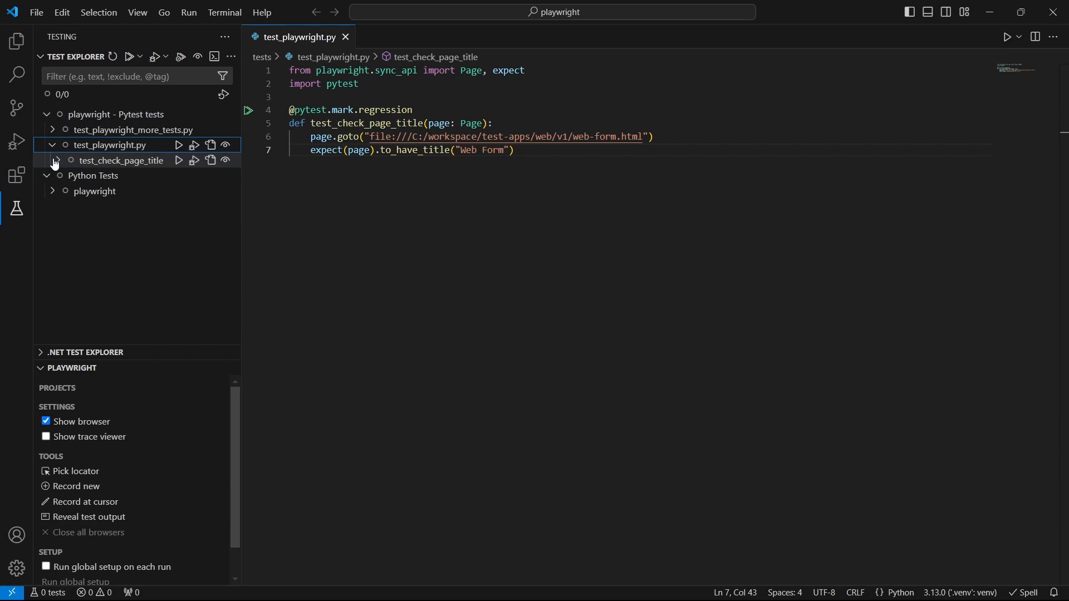
left_click(59, 161)
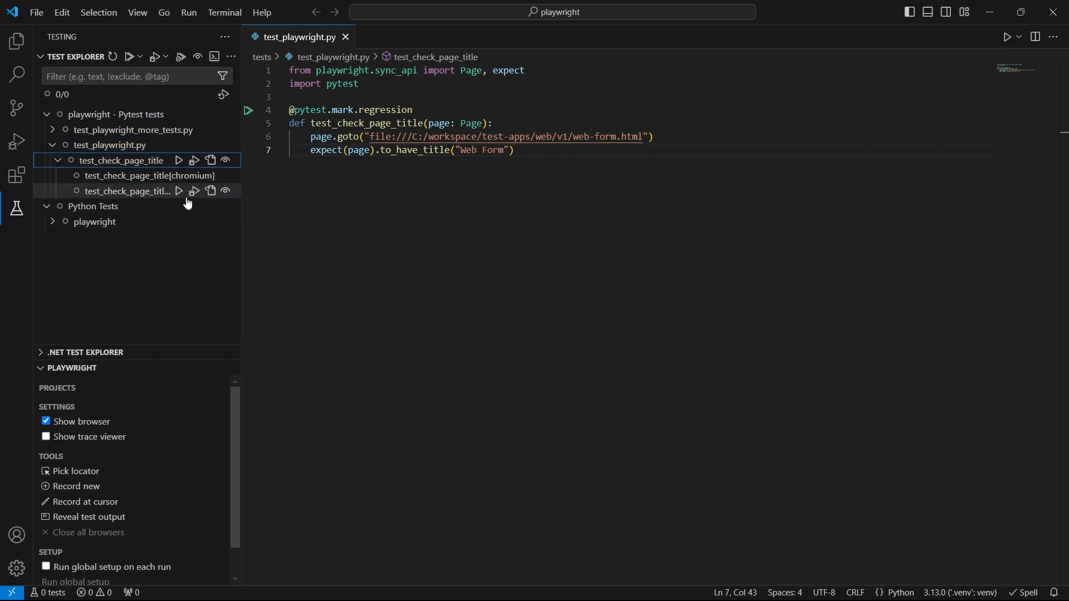
left_click(139, 178)
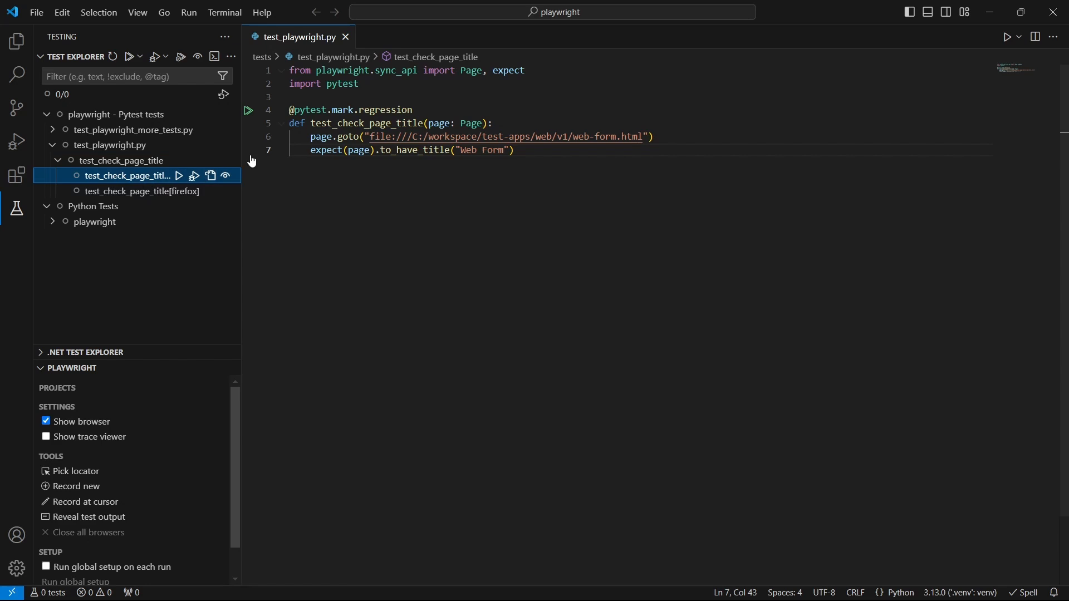
left_click(249, 138)
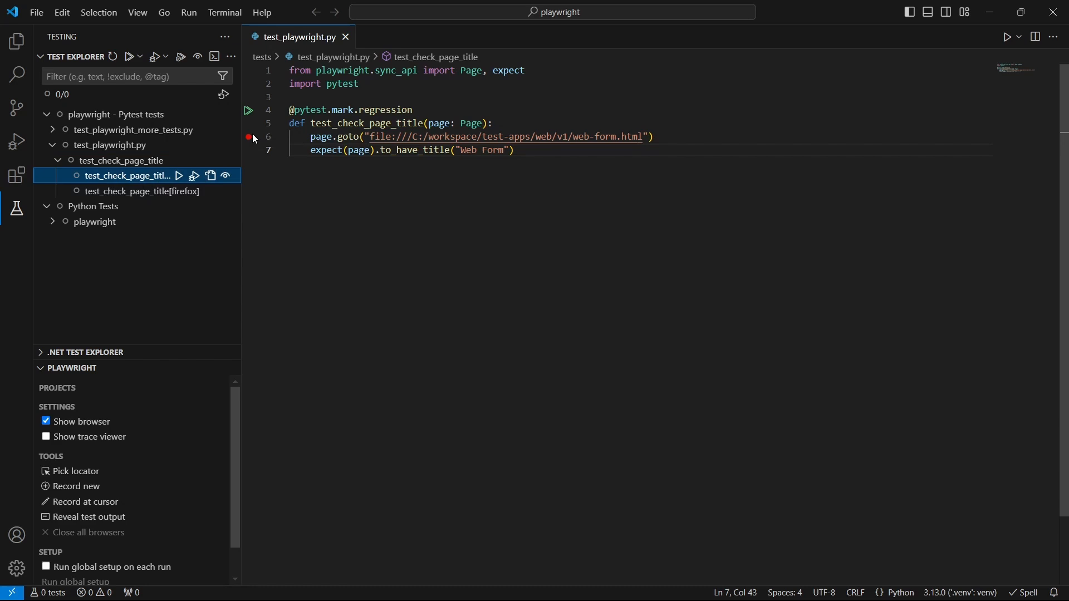
- Debug the chromium run and step over page.goto so the Sample Web Form Page loads in the browser
left_click(194, 176)
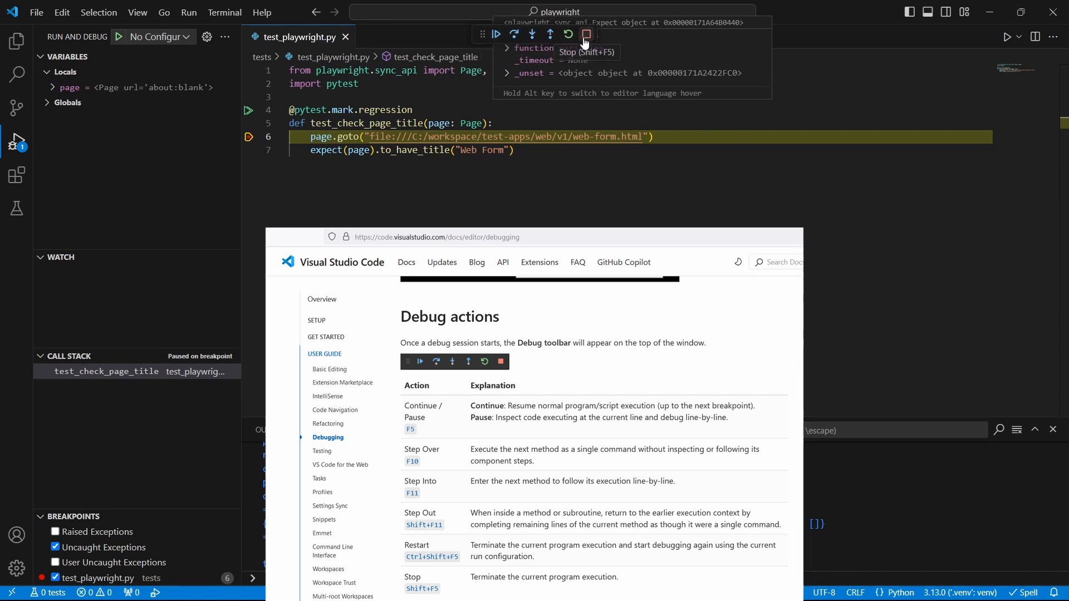
left_click(514, 38)
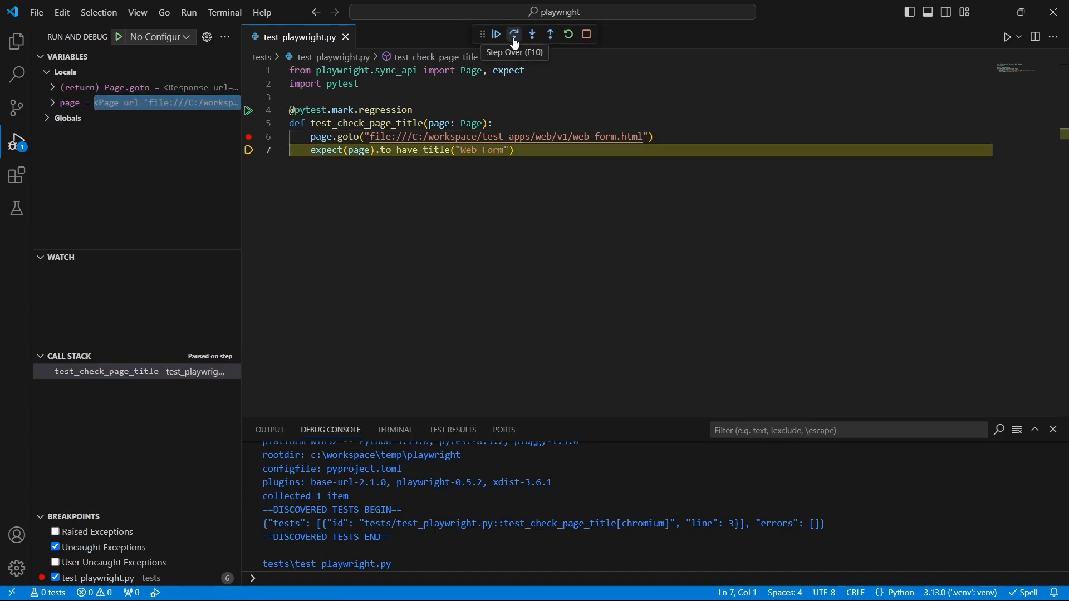
key("alt+Tab")
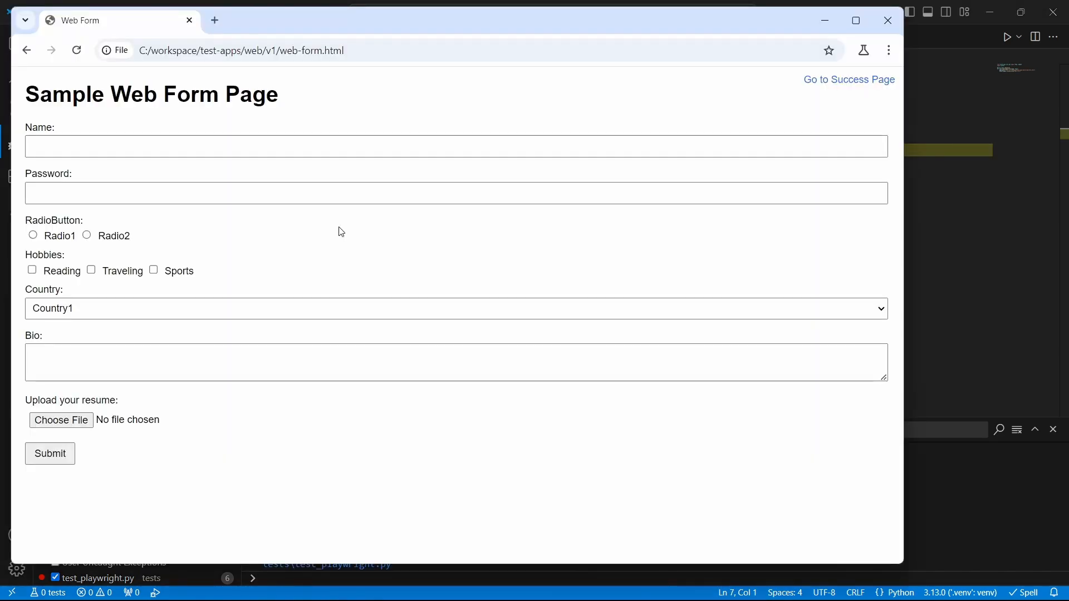
key("alt+Tab")
- Step past the title check, then set $env:PWDEBUG=1 in the terminal
left_click(515, 36)
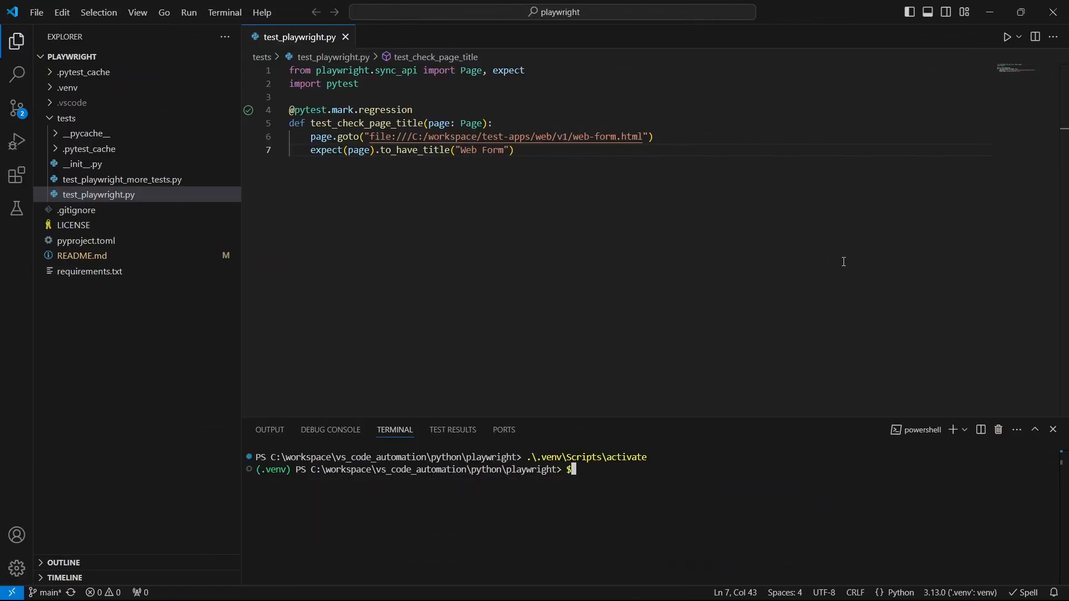
type("env:PWDEBU")
type("G")
type("=1")
key("Return")
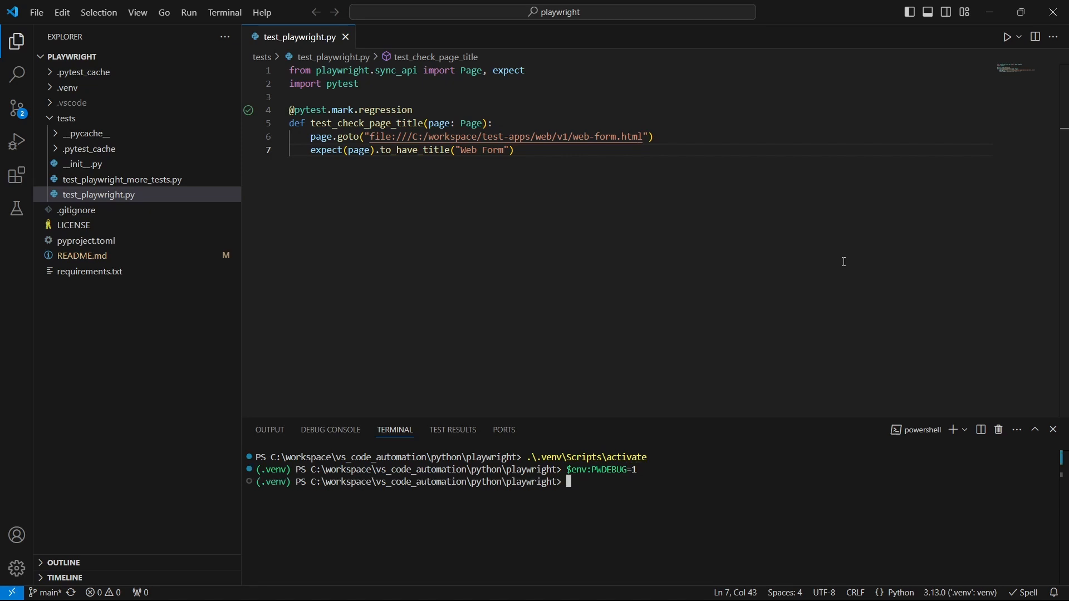
type("pytest ")
type("-m regres")
type("sion")
- Run pytest -m regression and step over, then resume in Playwright Inspector through to the next tests
key("Return")
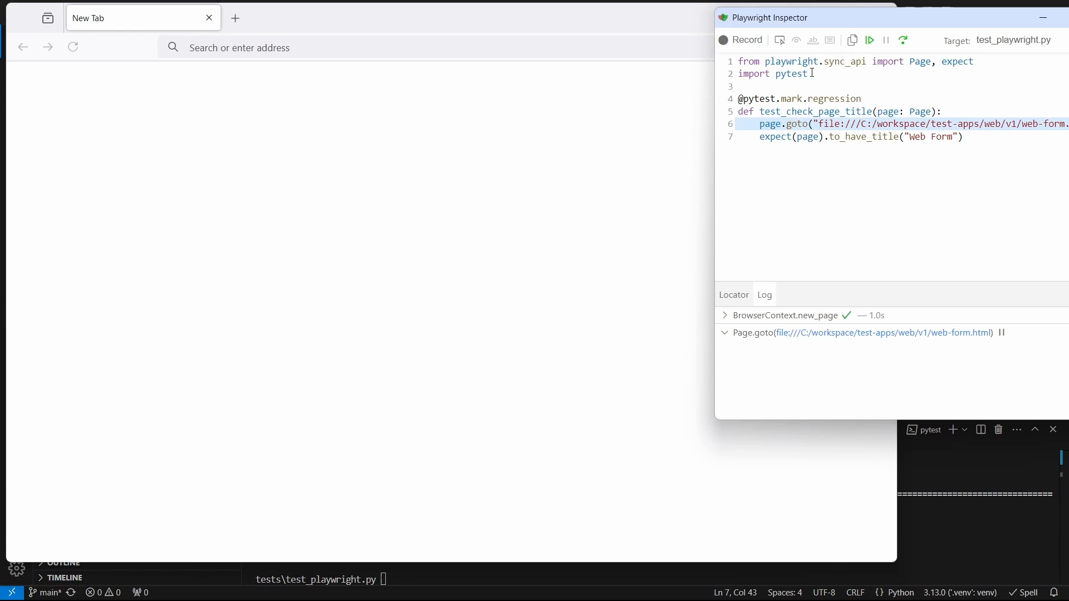
left_click(904, 40)
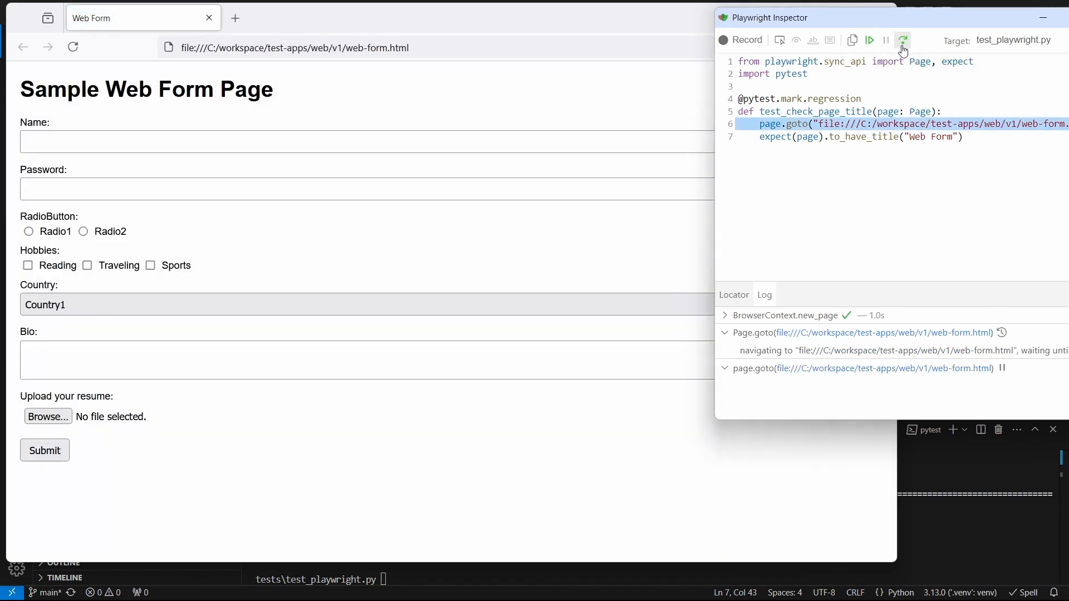
left_click(903, 41)
left_click(903, 40)
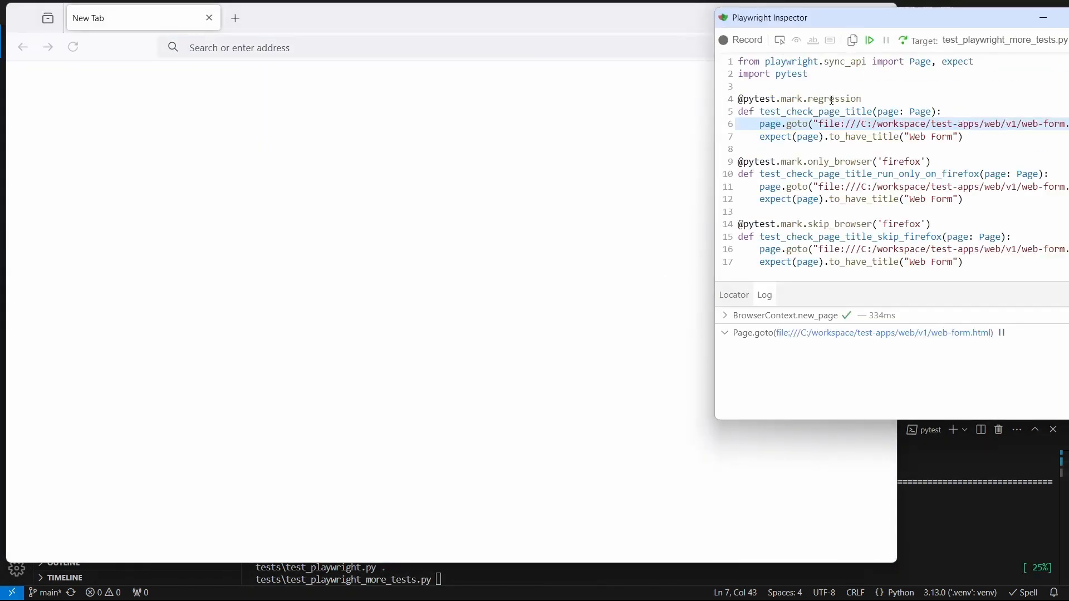
left_click(868, 40)
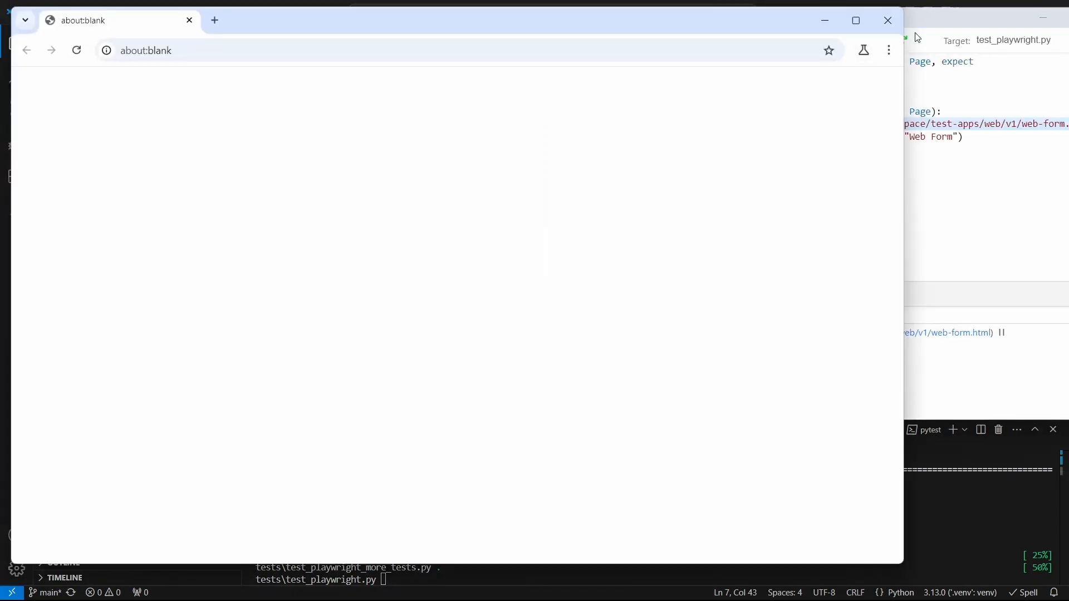
left_click(868, 40)
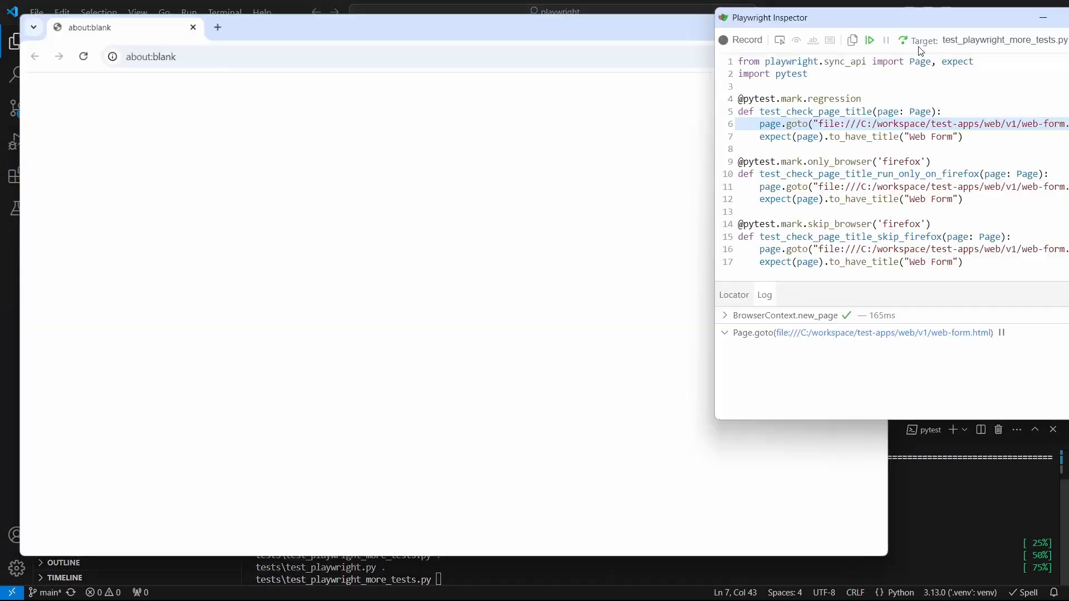